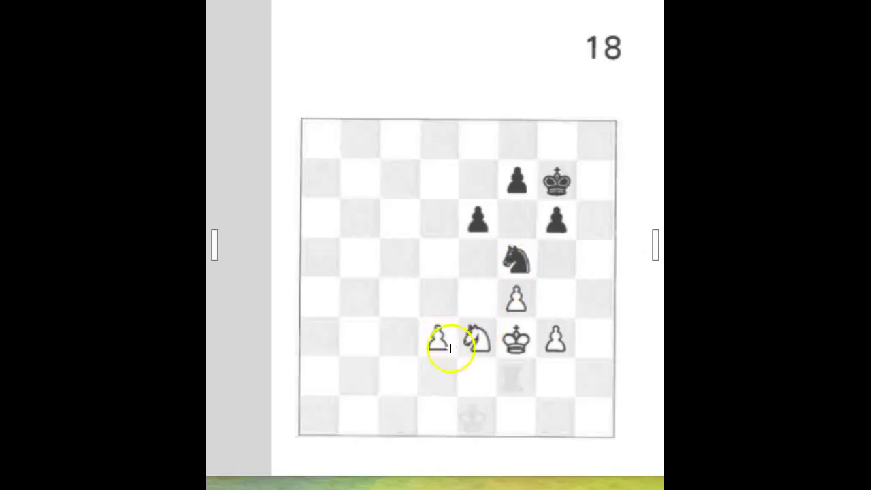
- Draw red strokes for the pawn's advance, the knight's loop around the black knight, and a black-pawn mark
{"action": "left_click_drag", "start_coordinate": [437, 328], "coordinate": [436, 132]}
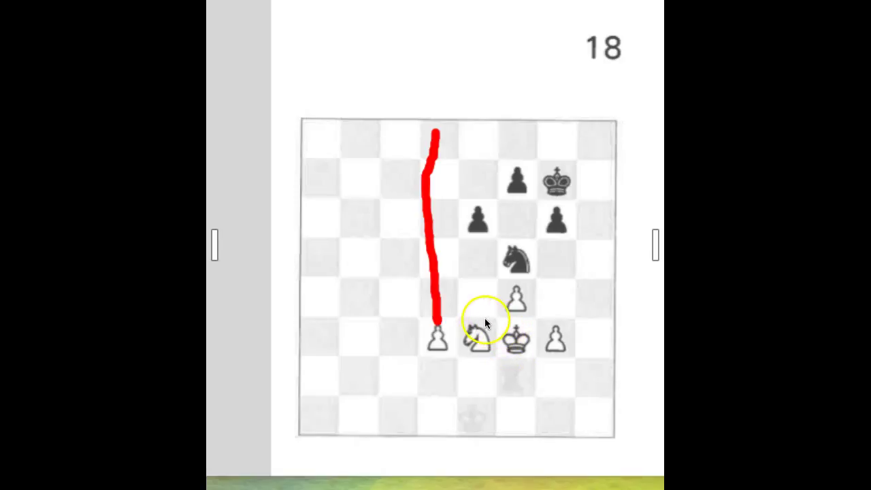
{"action": "left_click_drag", "start_coordinate": [478, 328], "coordinate": [487, 265]}
{"action": "mouse_move", "coordinate": [525, 243]}
{"action": "left_mouse_down"}
{"action": "mouse_move", "coordinate": [515, 279]}
{"action": "mouse_move", "coordinate": [521, 251]}
{"action": "left_mouse_up"}
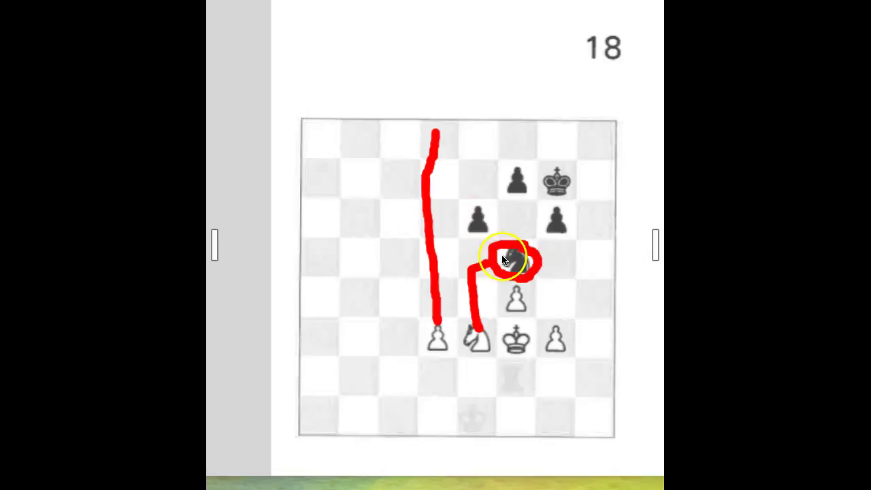
{"action": "left_click_drag", "start_coordinate": [481, 219], "coordinate": [495, 234]}
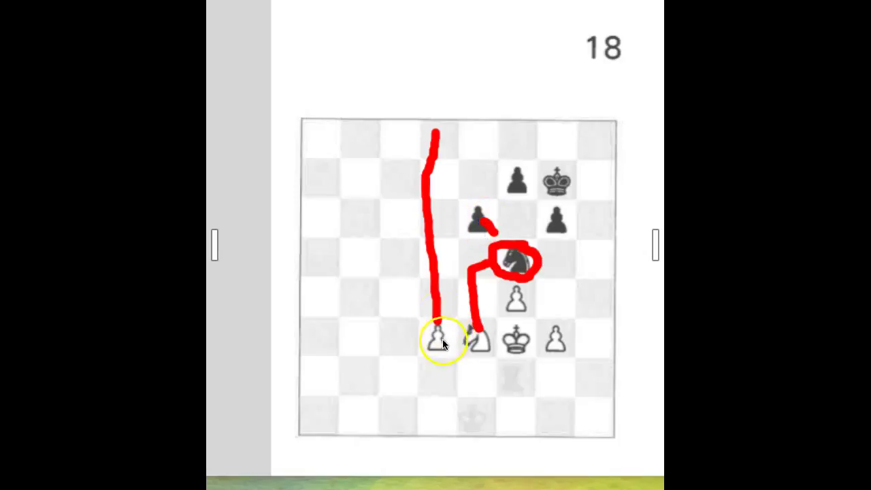